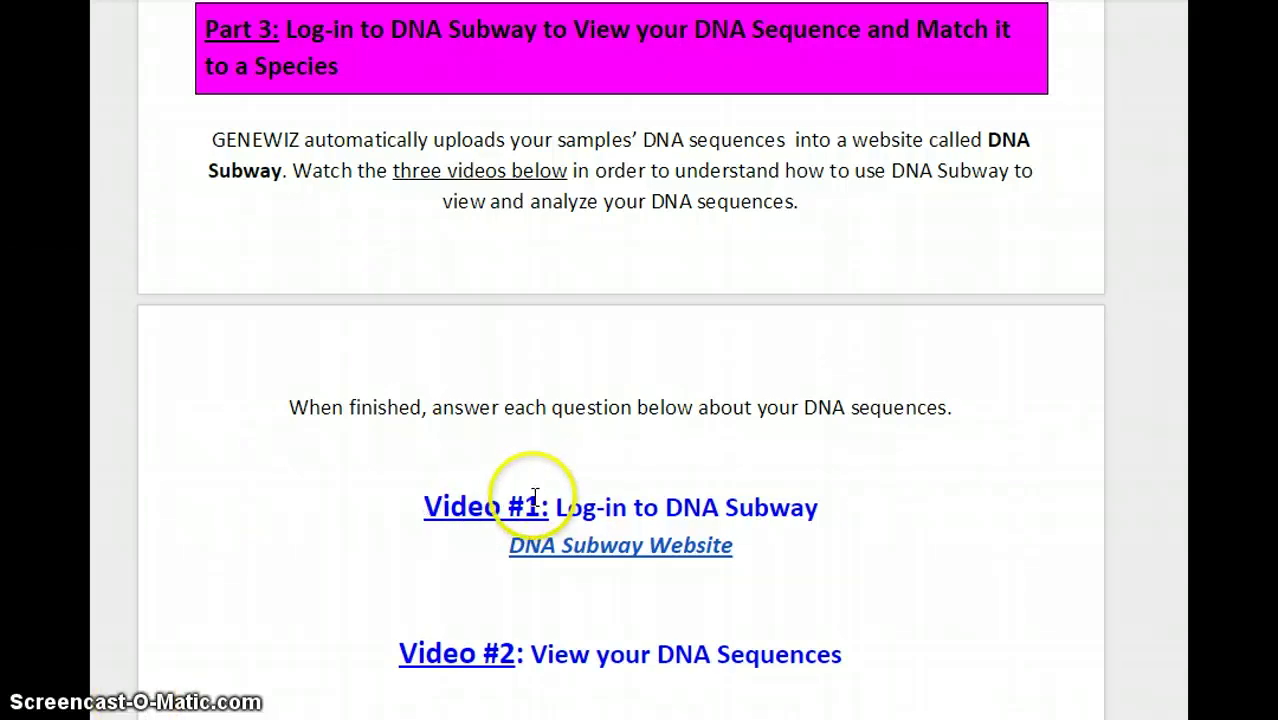
Follow the 'DNA Subway Website' link under the Video #1 heading in the Google Doc worksheet.
left_click_drag(424, 507, 509, 507)
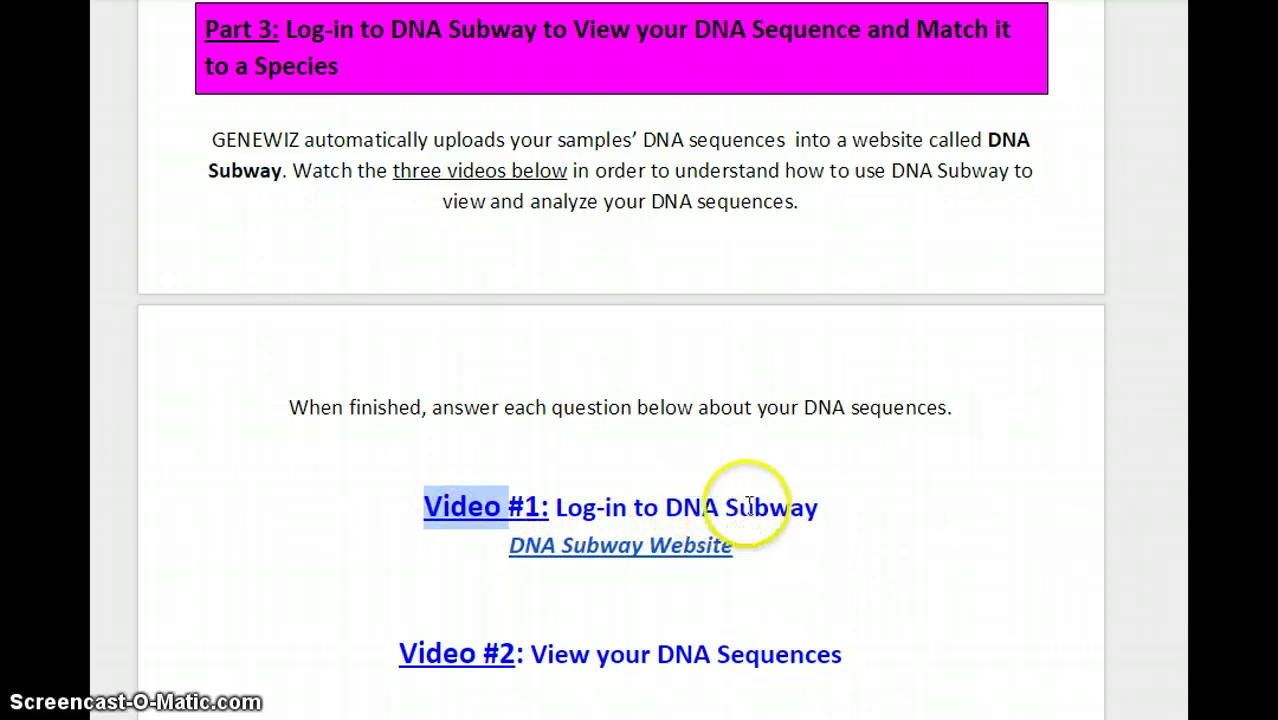
left_click(567, 548)
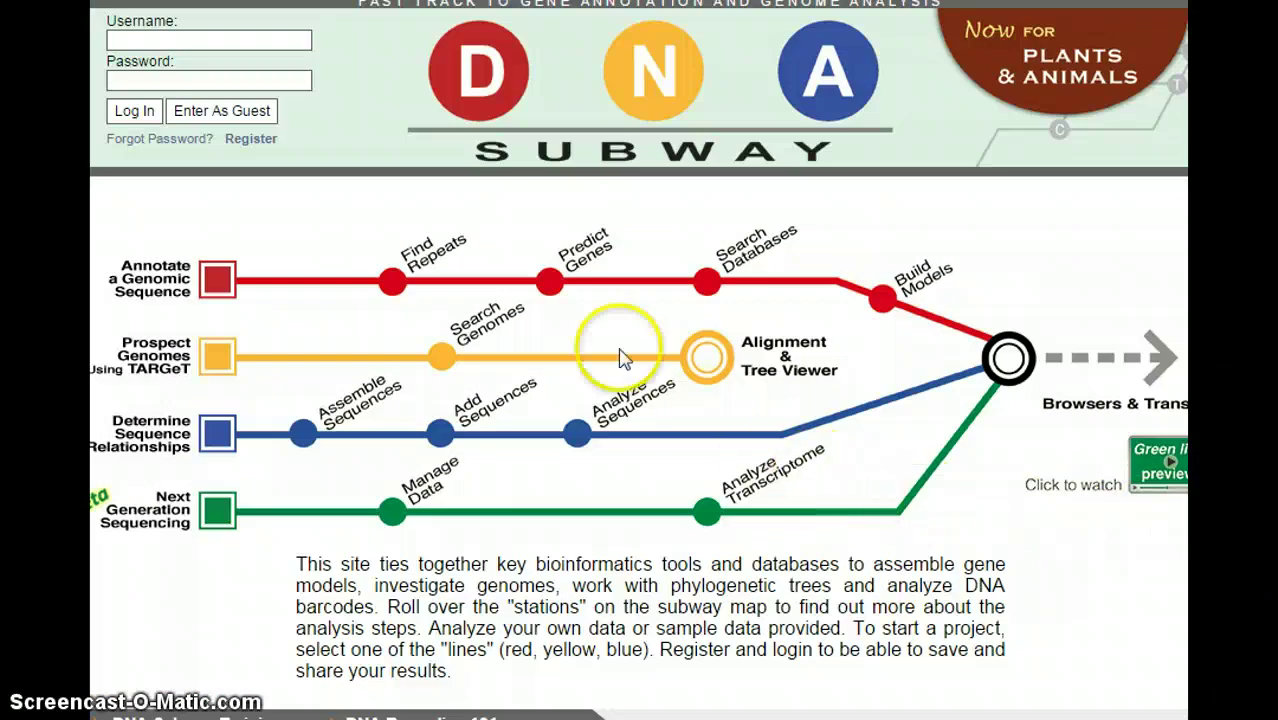
Enter DNA Subway as a guest, then start a new Determine Sequence Relationships project.
left_click(248, 117)
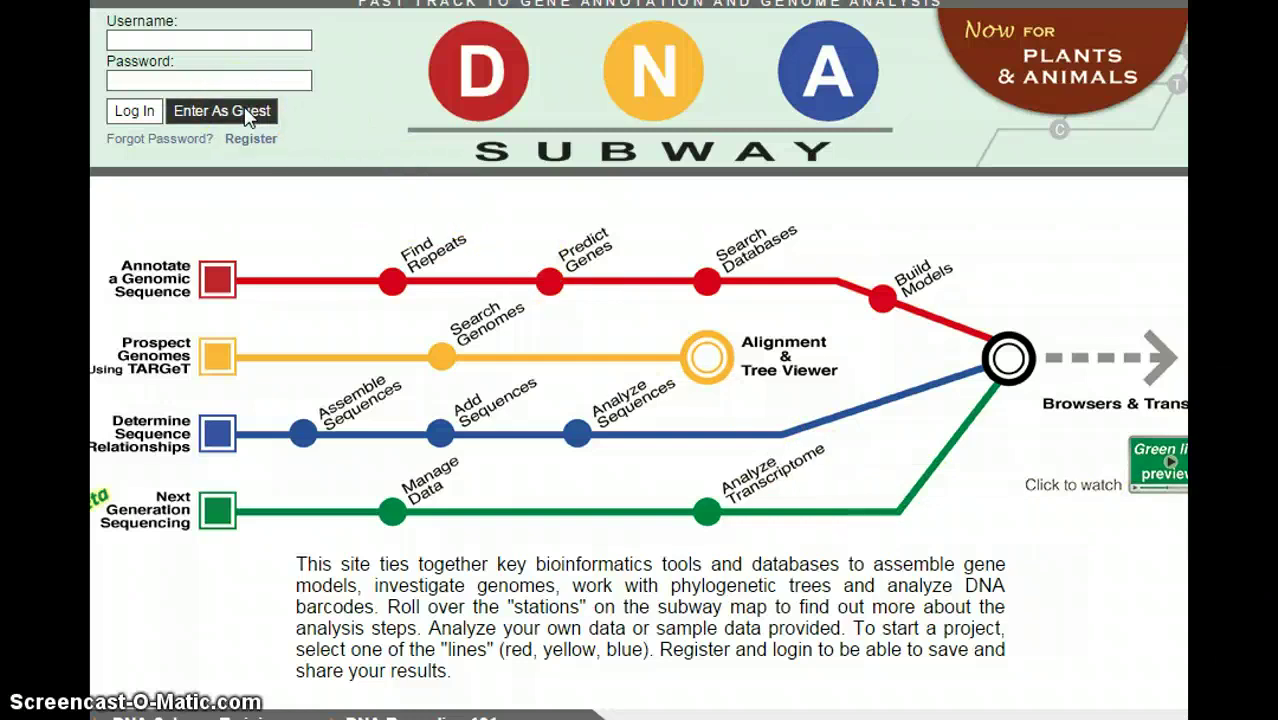
left_click(245, 110)
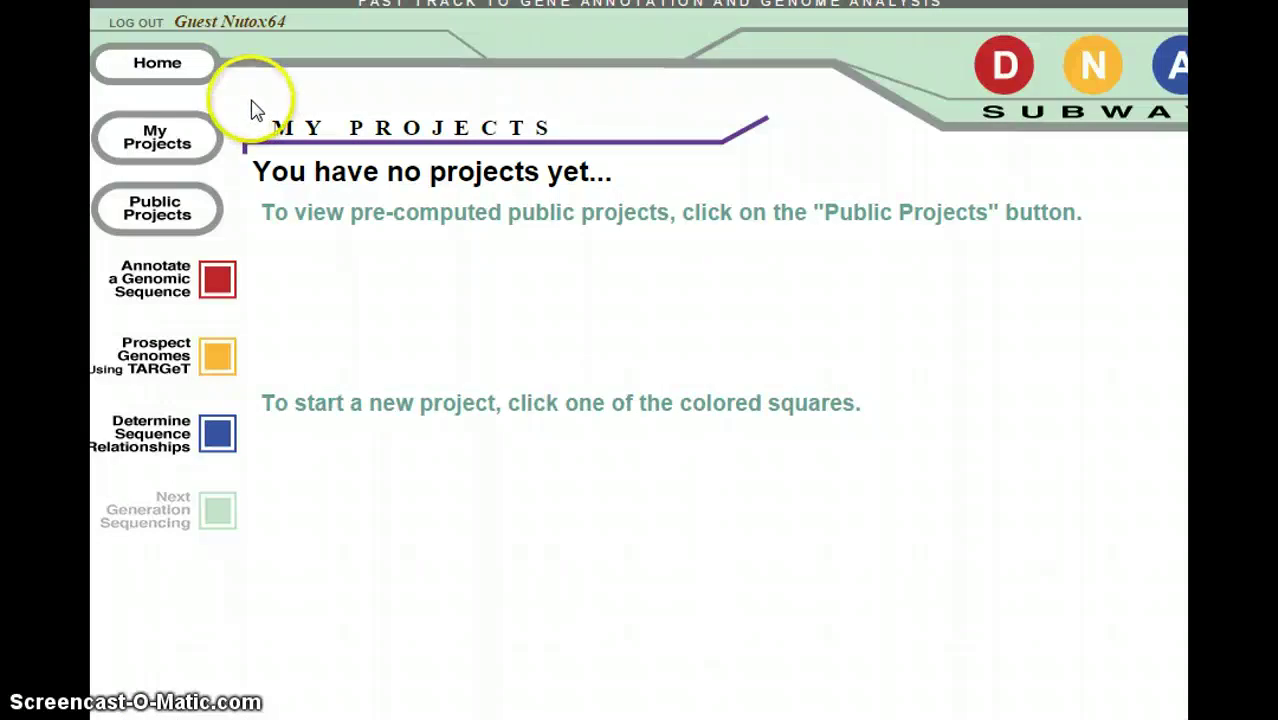
left_click(218, 443)
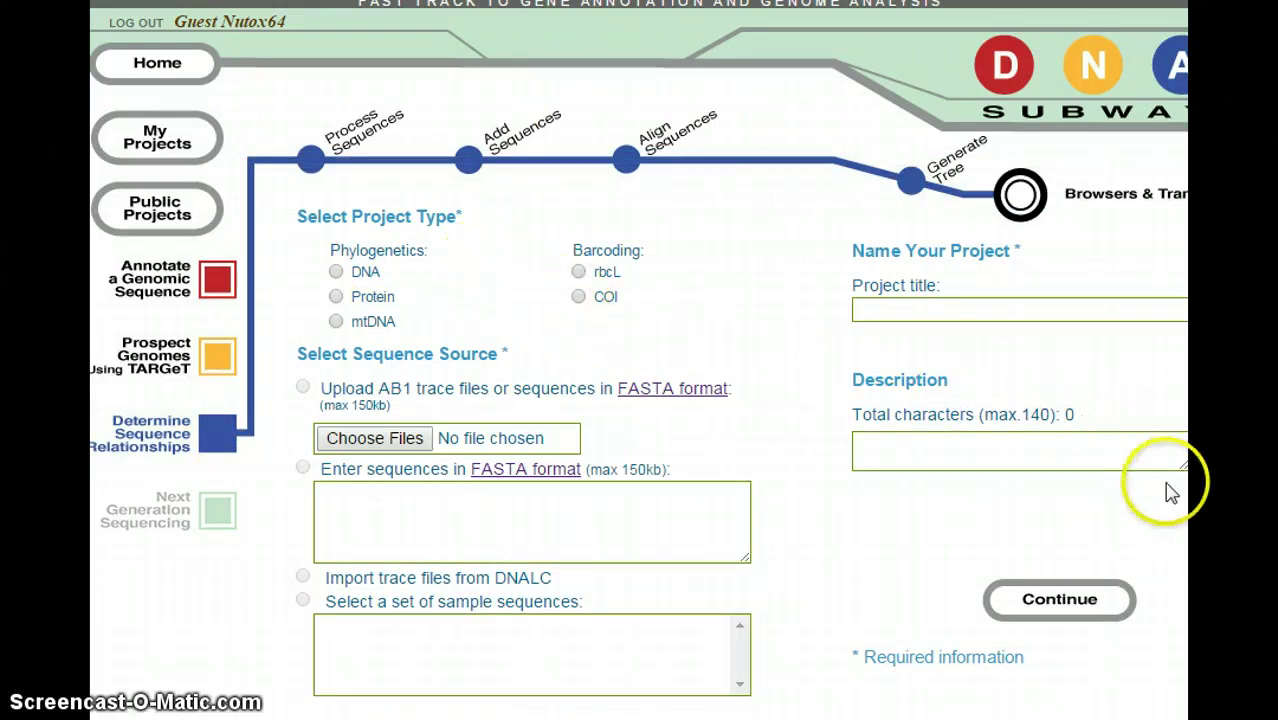
Choose COI barcoding as the project type and 'Import trace files from DNALC' as the sequence source.
scroll(1088, 500, "right", 1)
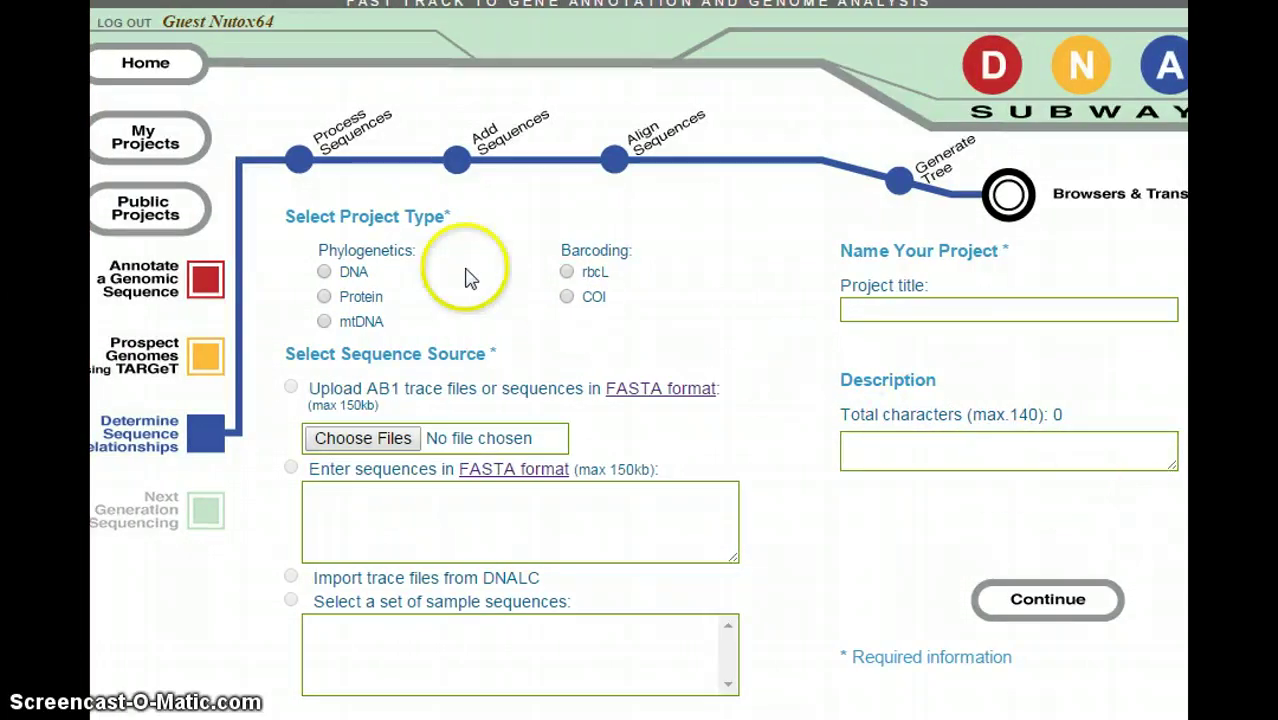
triple_click(355, 218)
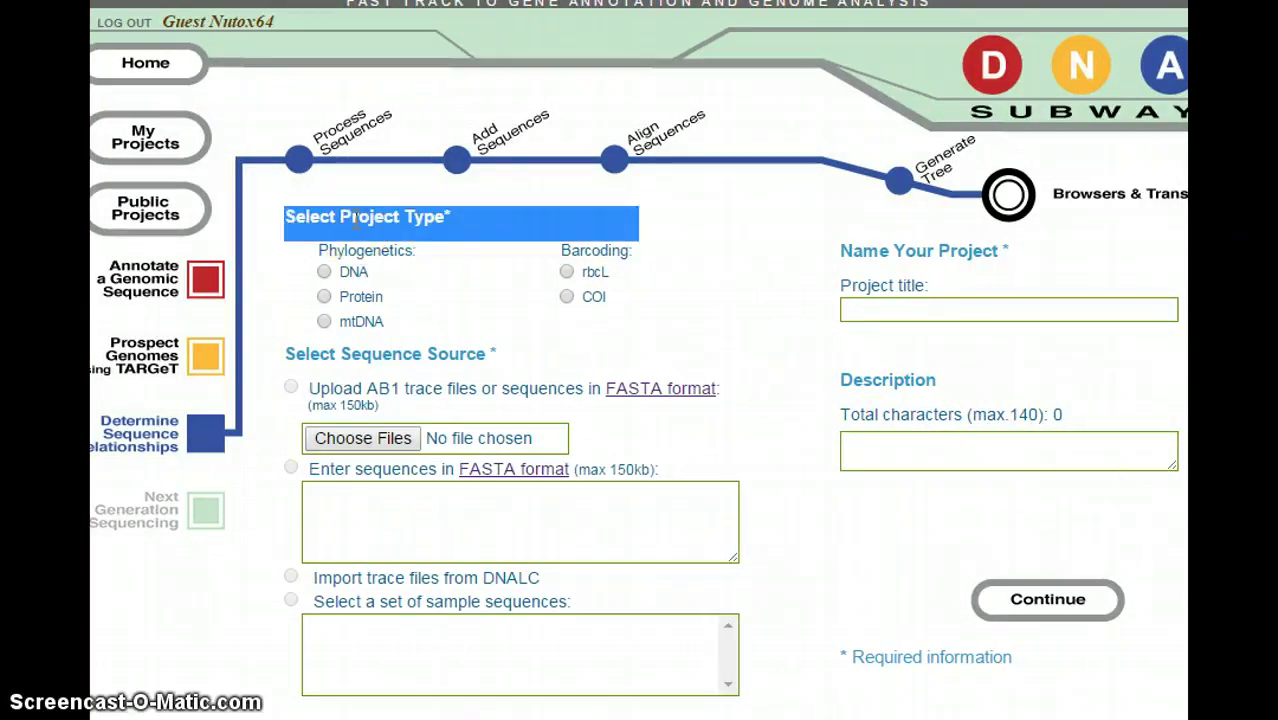
left_click(497, 277)
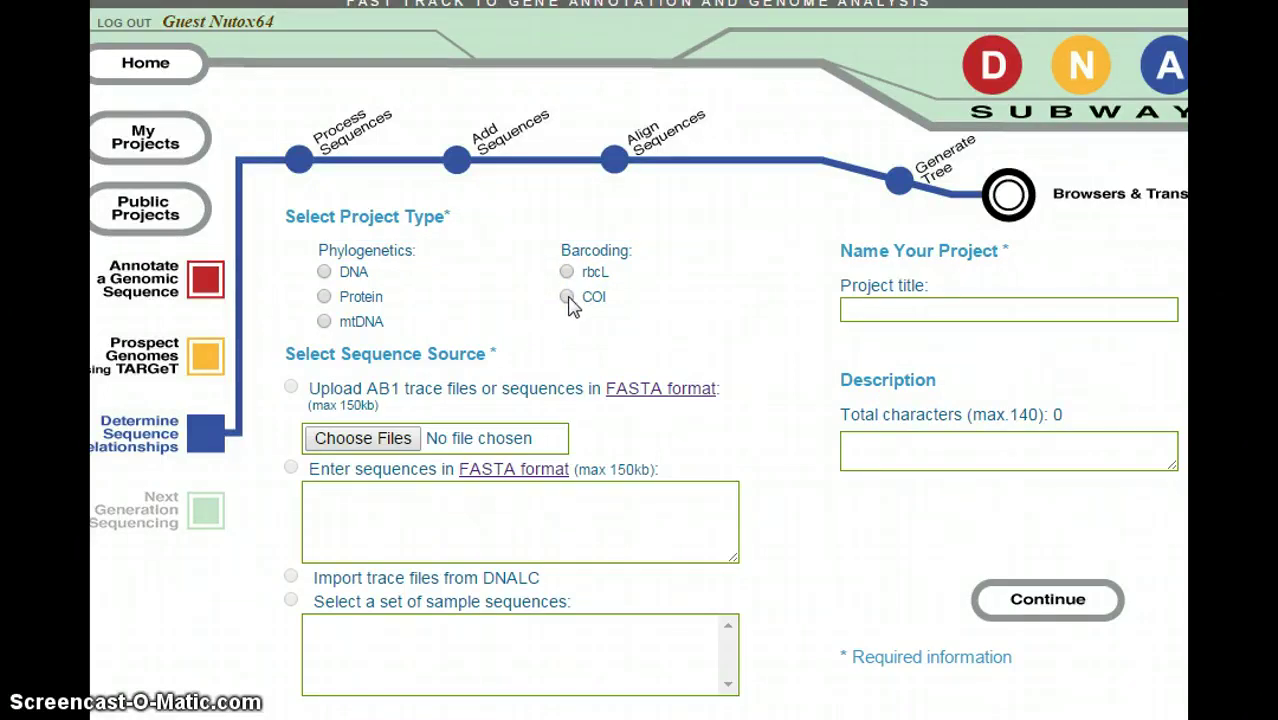
left_click(567, 297)
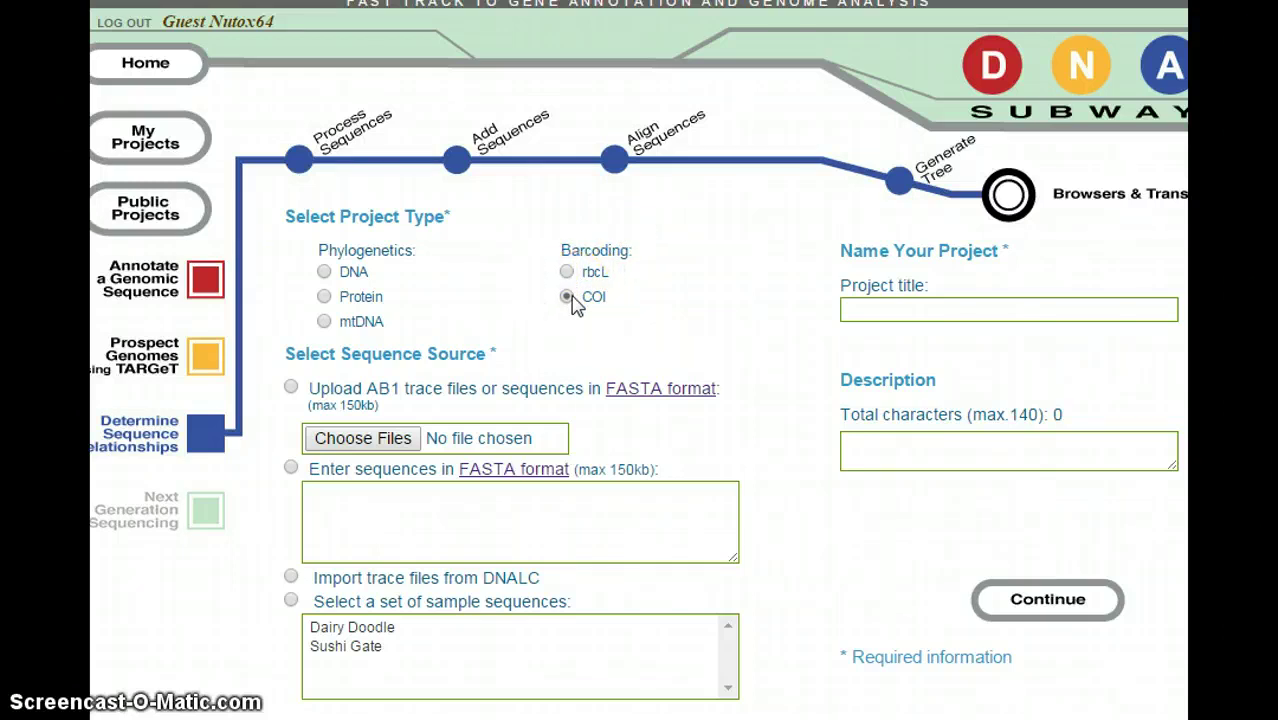
double_click(368, 352)
triple_click(368, 351)
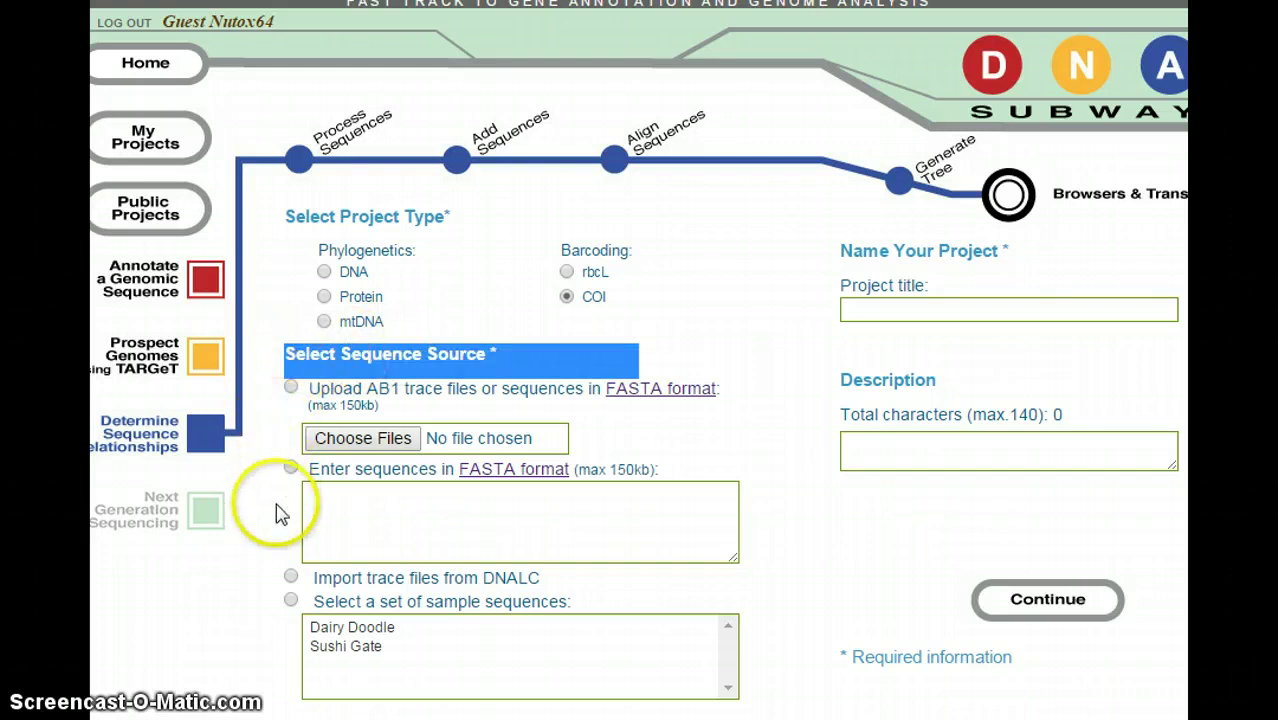
left_click(291, 579)
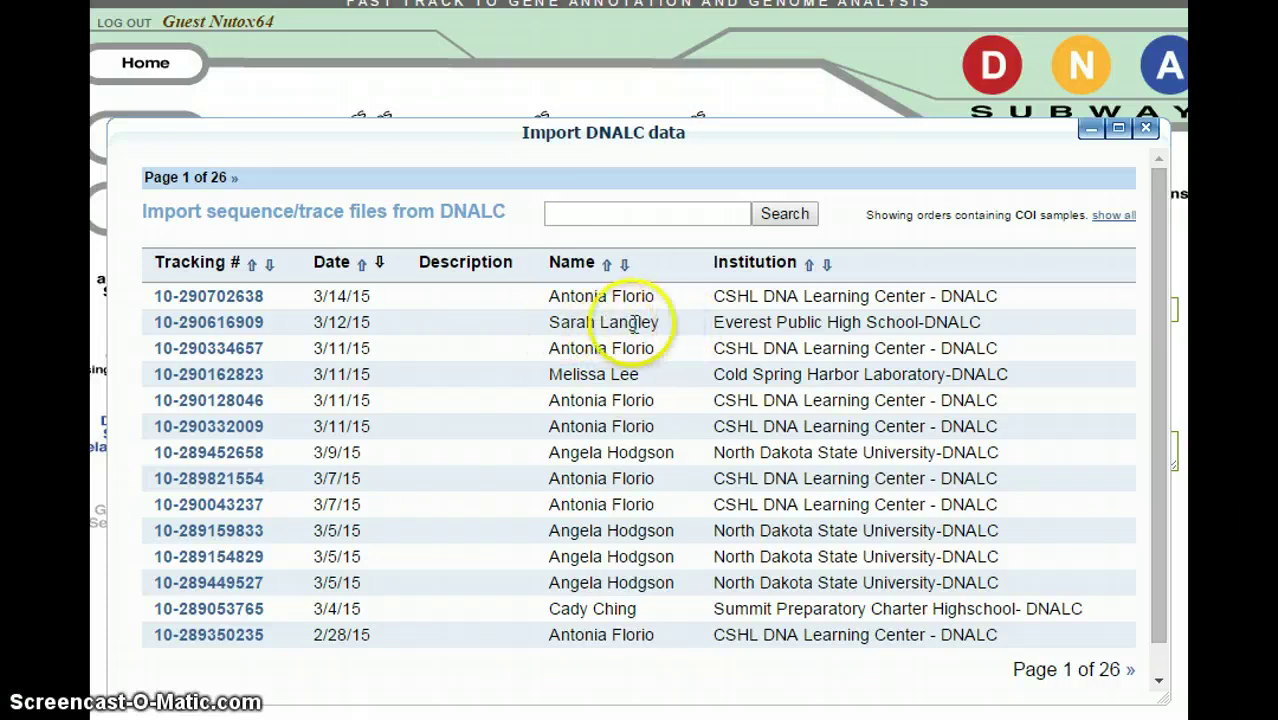
Open the trace file list for the Everest Public High School order.
double_click(863, 322)
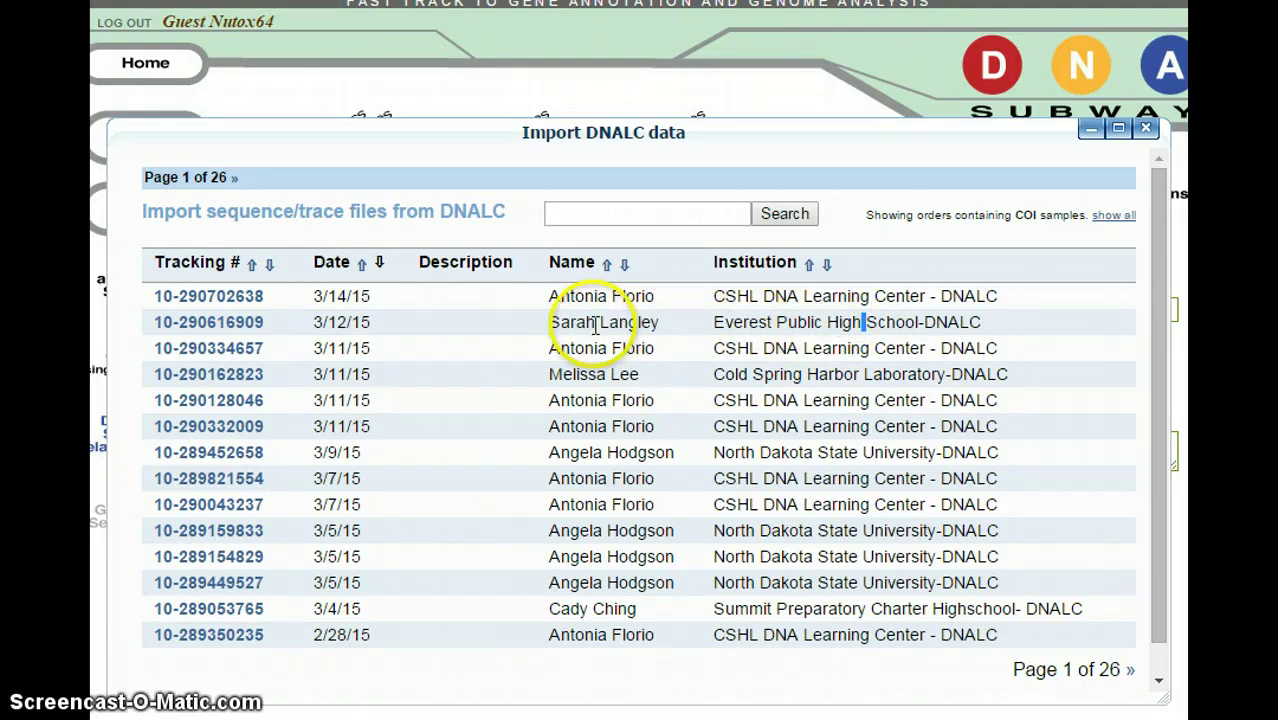
left_click(215, 324)
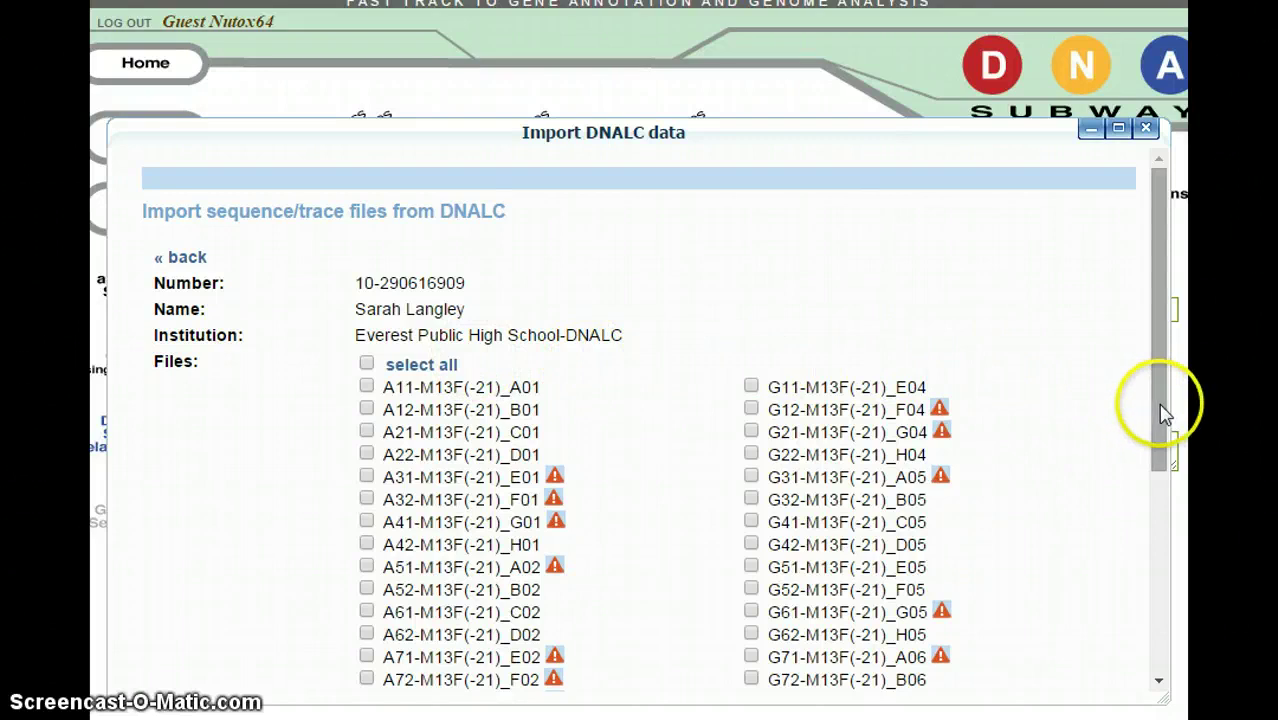
Tick trace files A11-M13F(-21)_A01 and A12-M13F(-21)_B01 and add them to the project.
left_click_drag(1162, 412, 1178, 442)
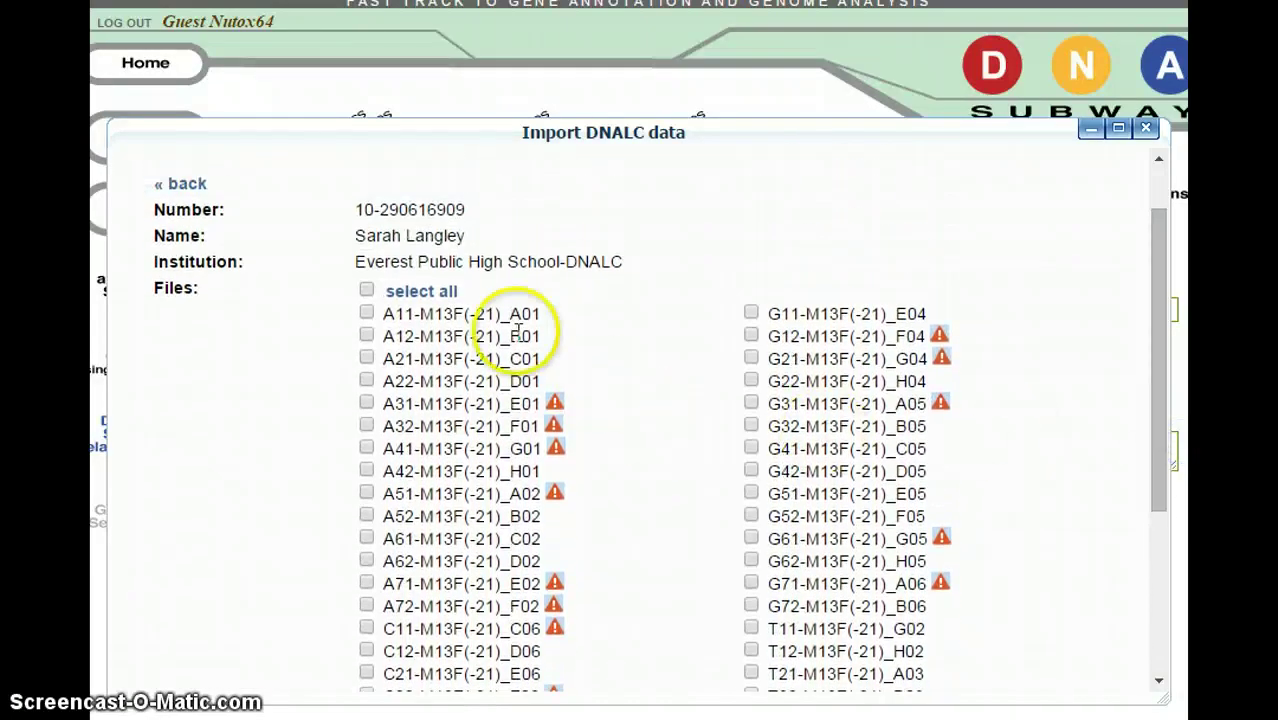
left_click(389, 313)
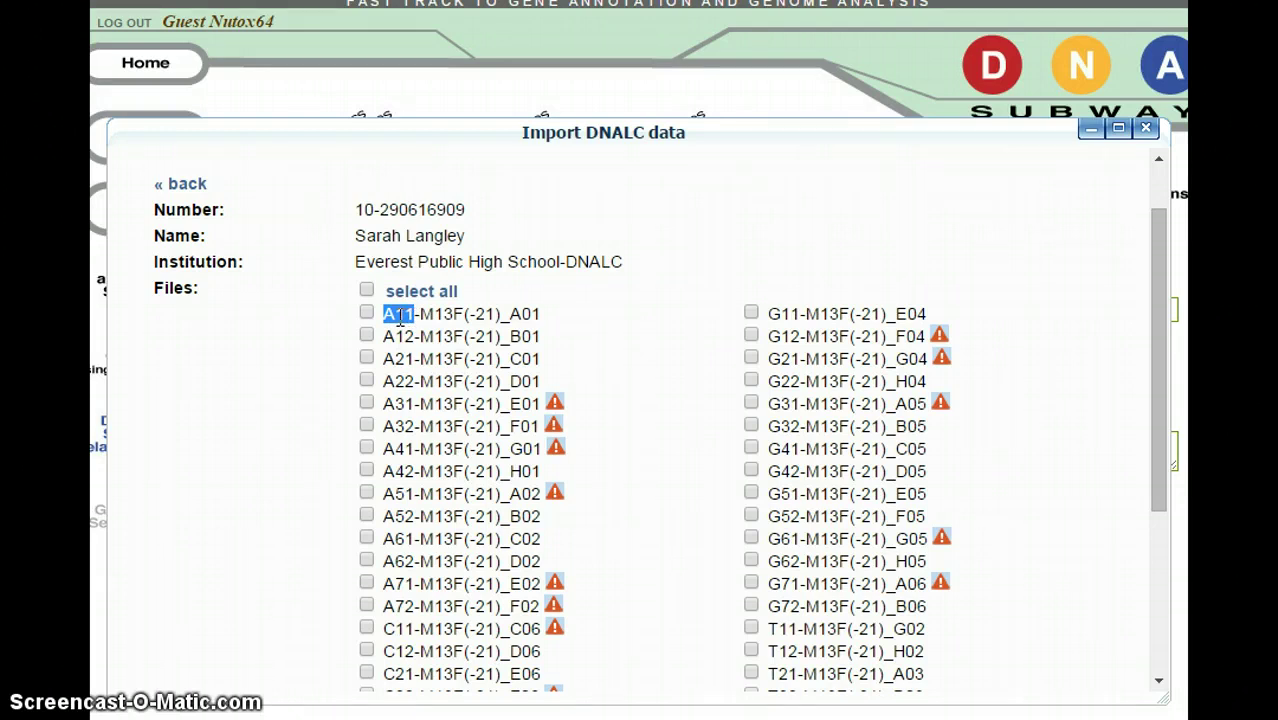
left_click(384, 316)
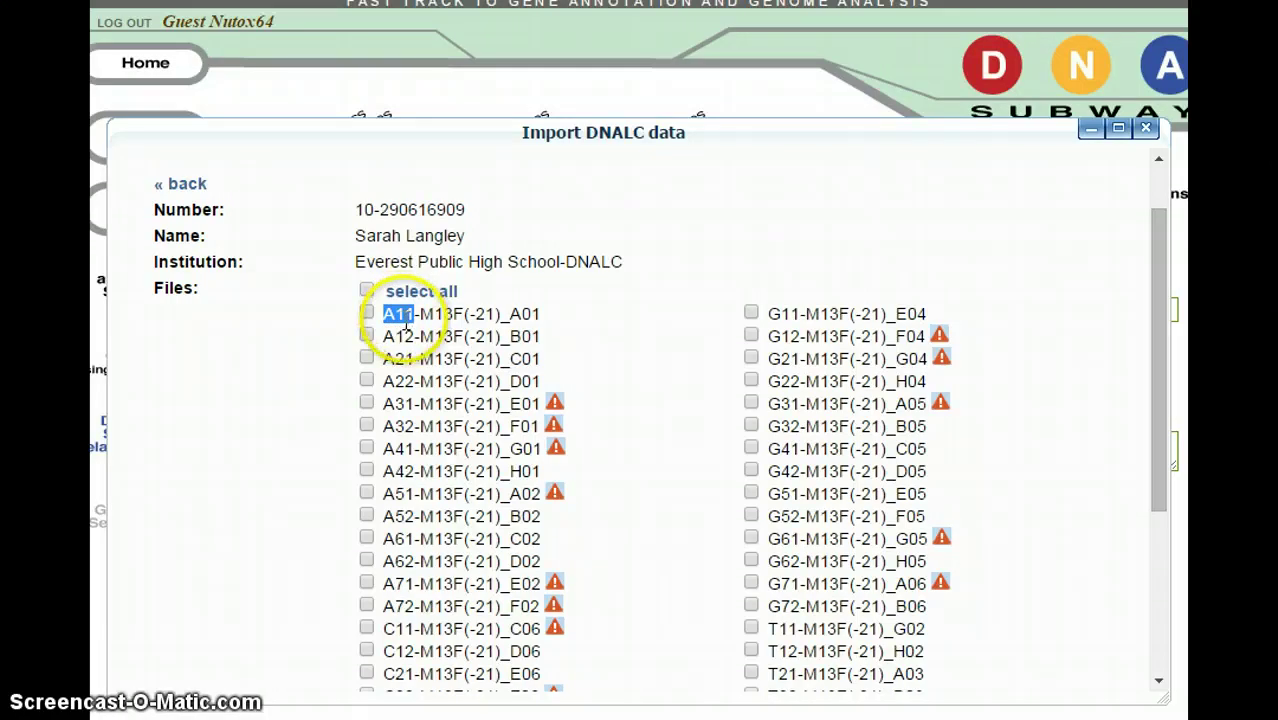
double_click(397, 337)
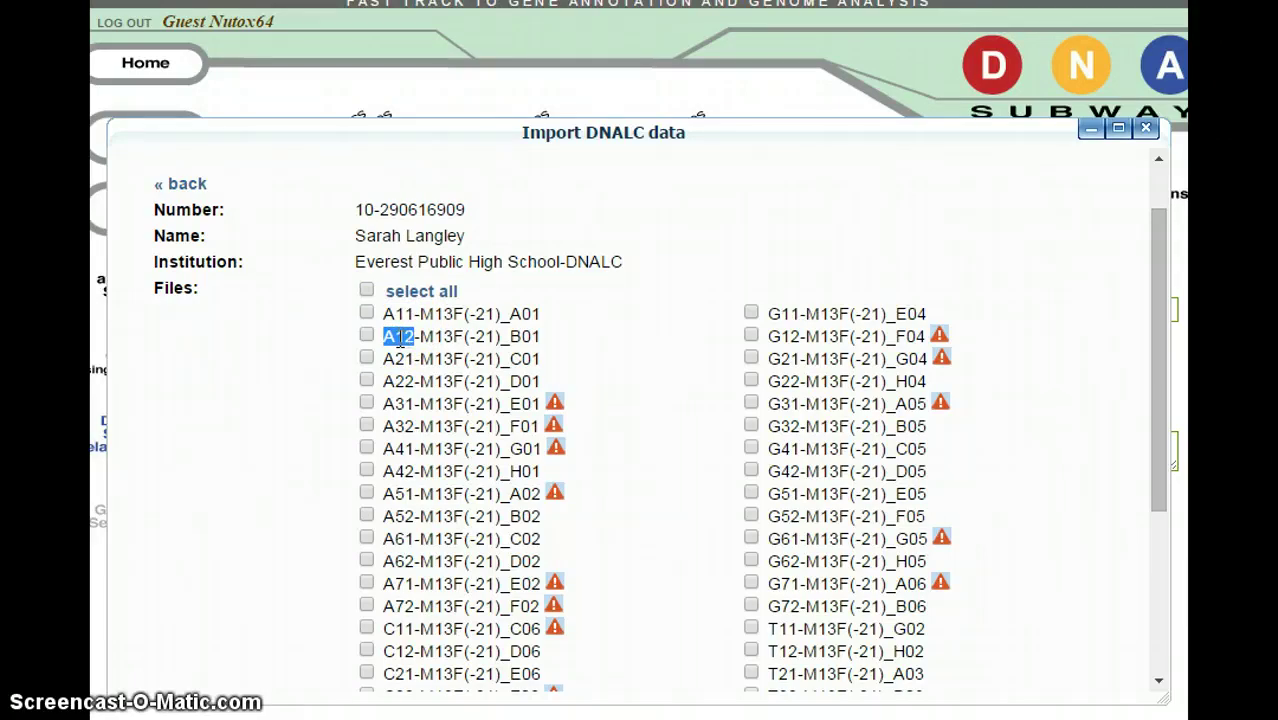
left_click(1155, 303)
left_click_drag(1155, 303, 1176, 360)
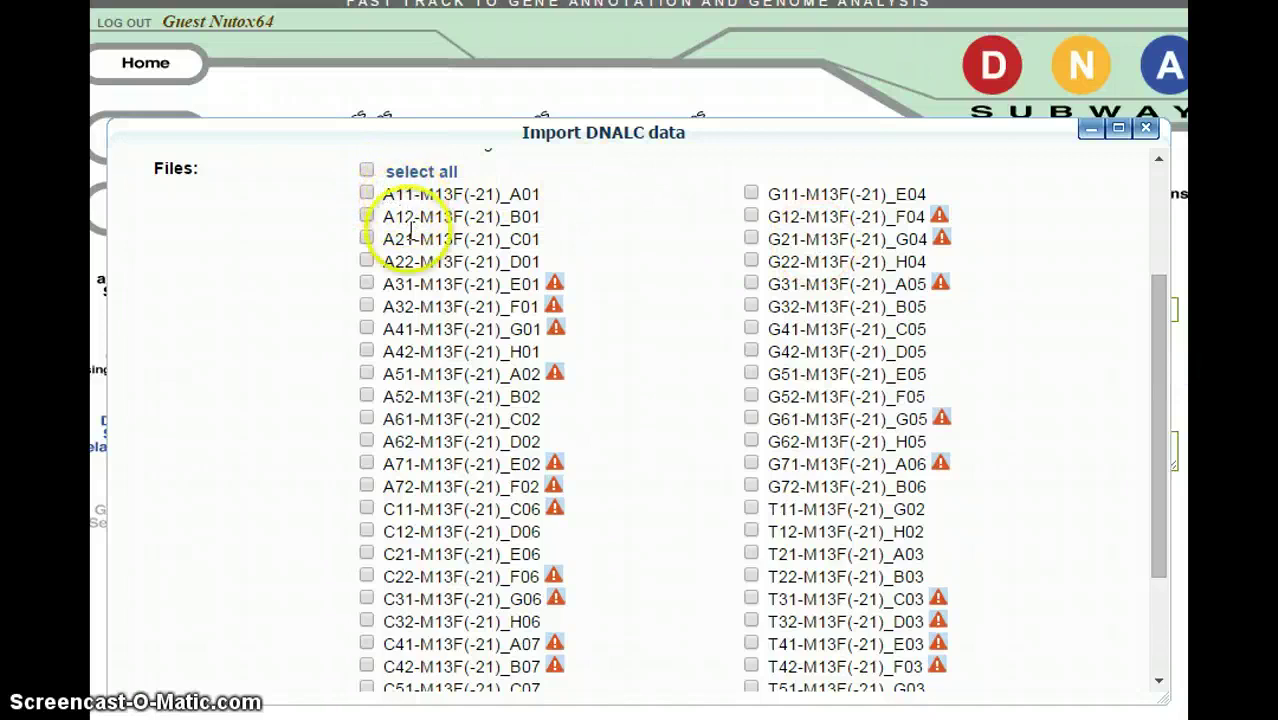
left_click(368, 196)
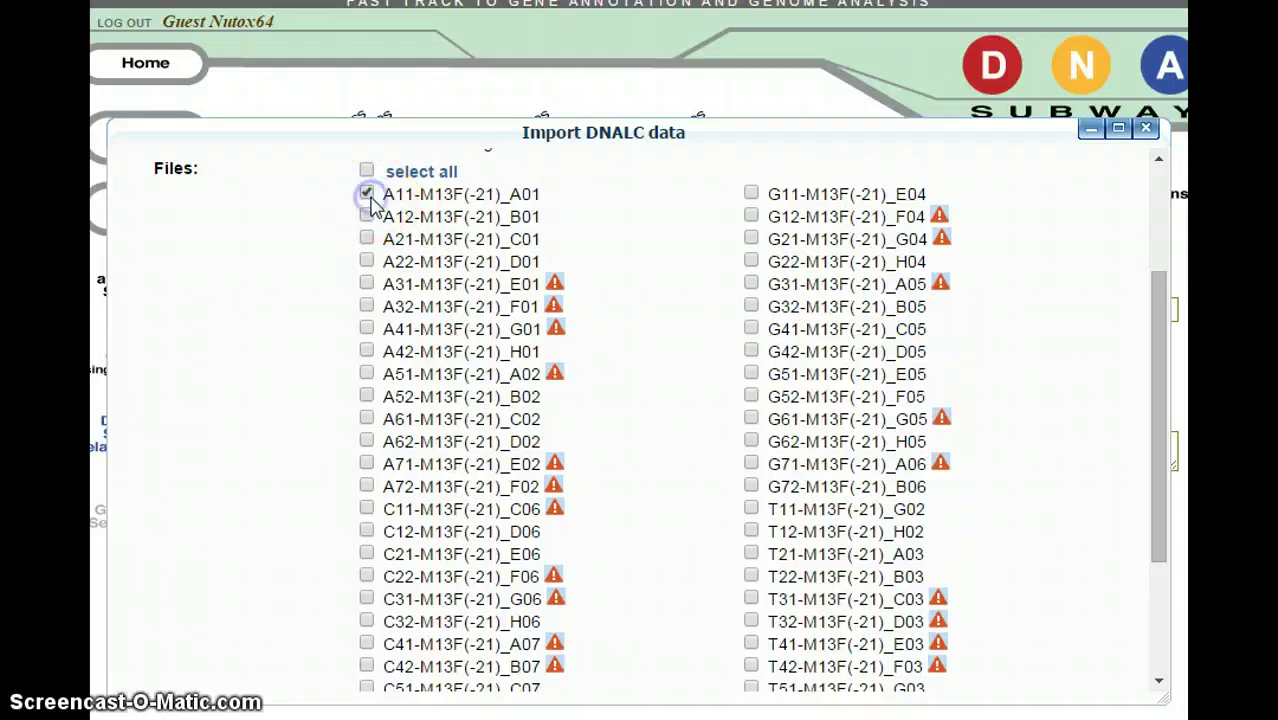
left_click(369, 217)
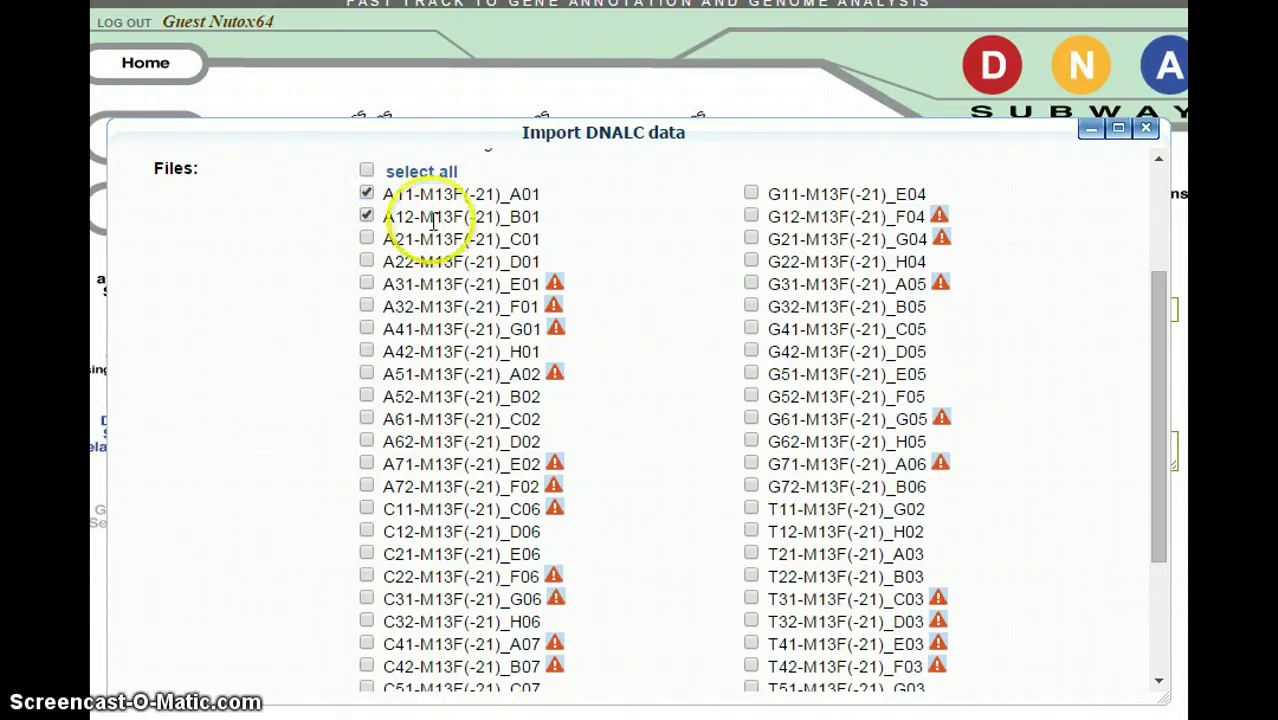
left_click_drag(1153, 422, 1158, 545)
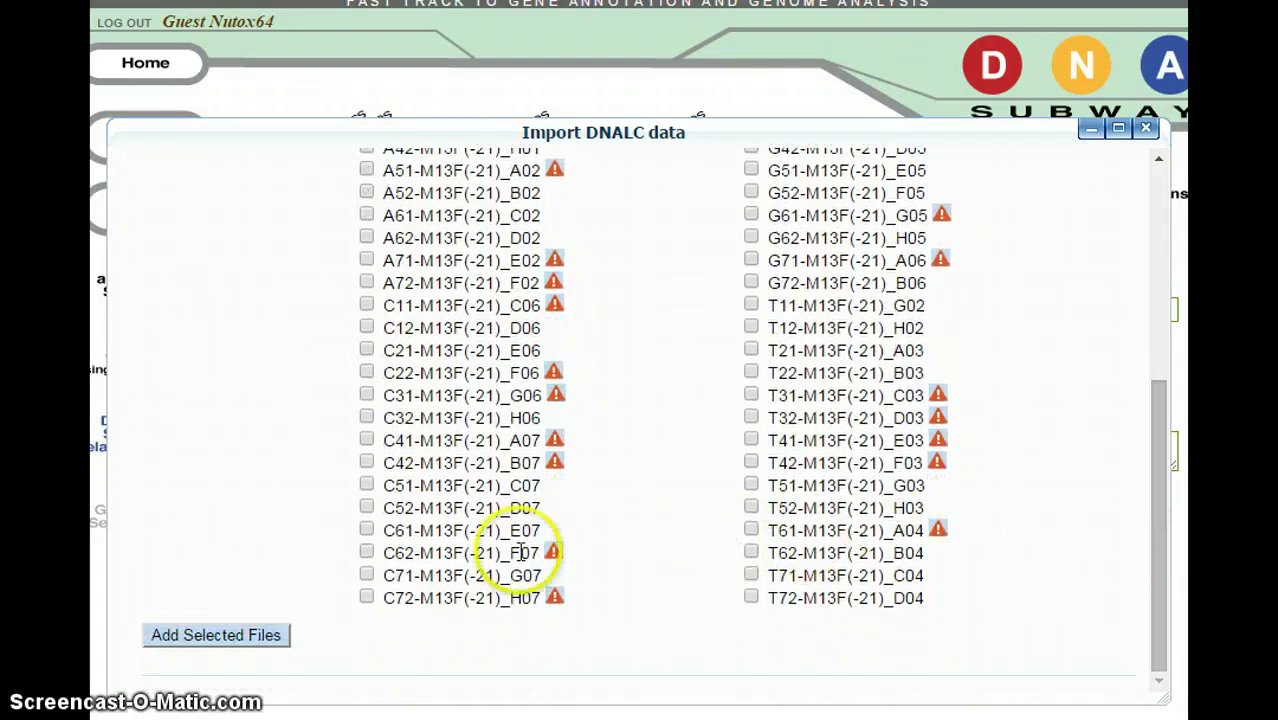
left_click(213, 636)
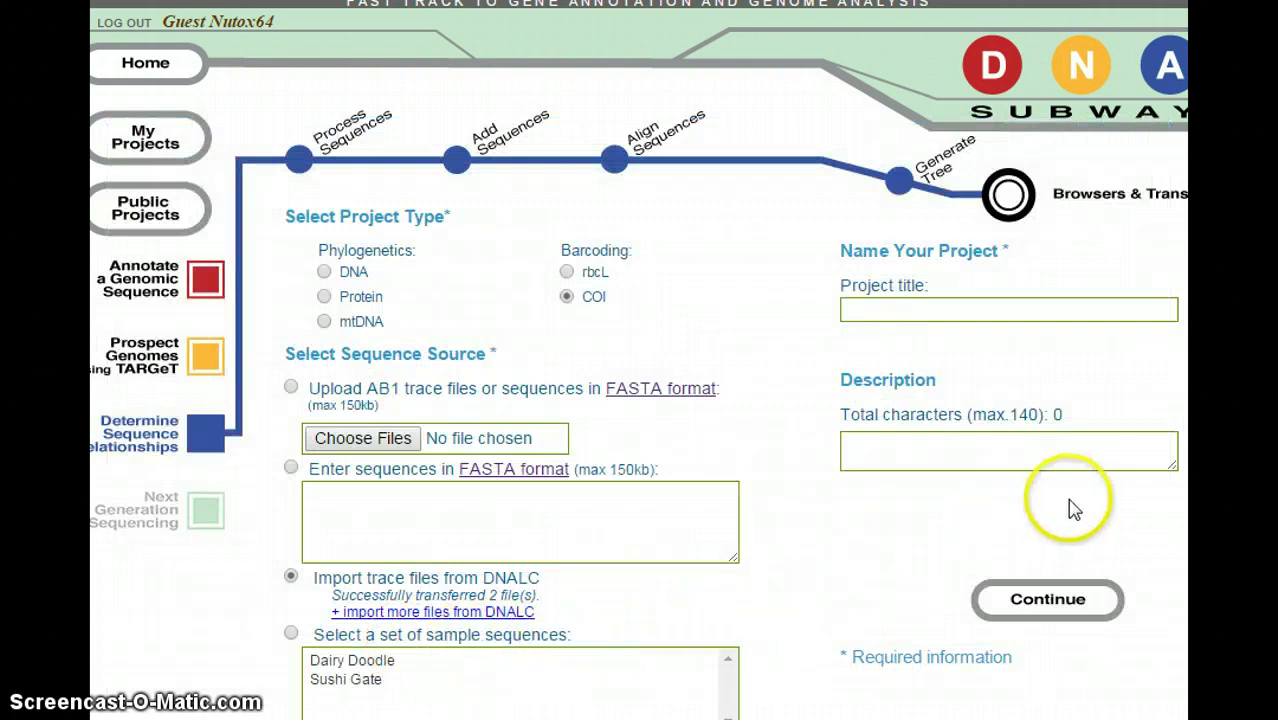
Title the COI project with the student's first name and create it.
left_click(907, 311)
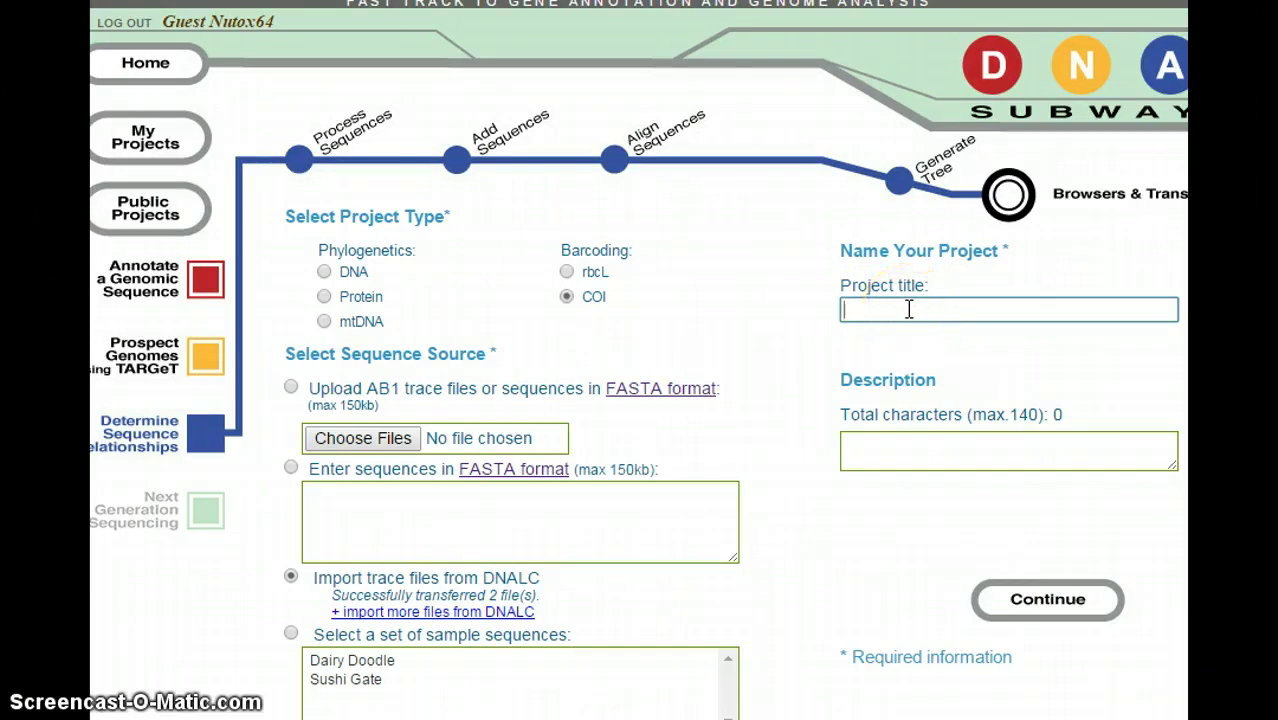
type("Sarah Langley - DNA Barcoding")
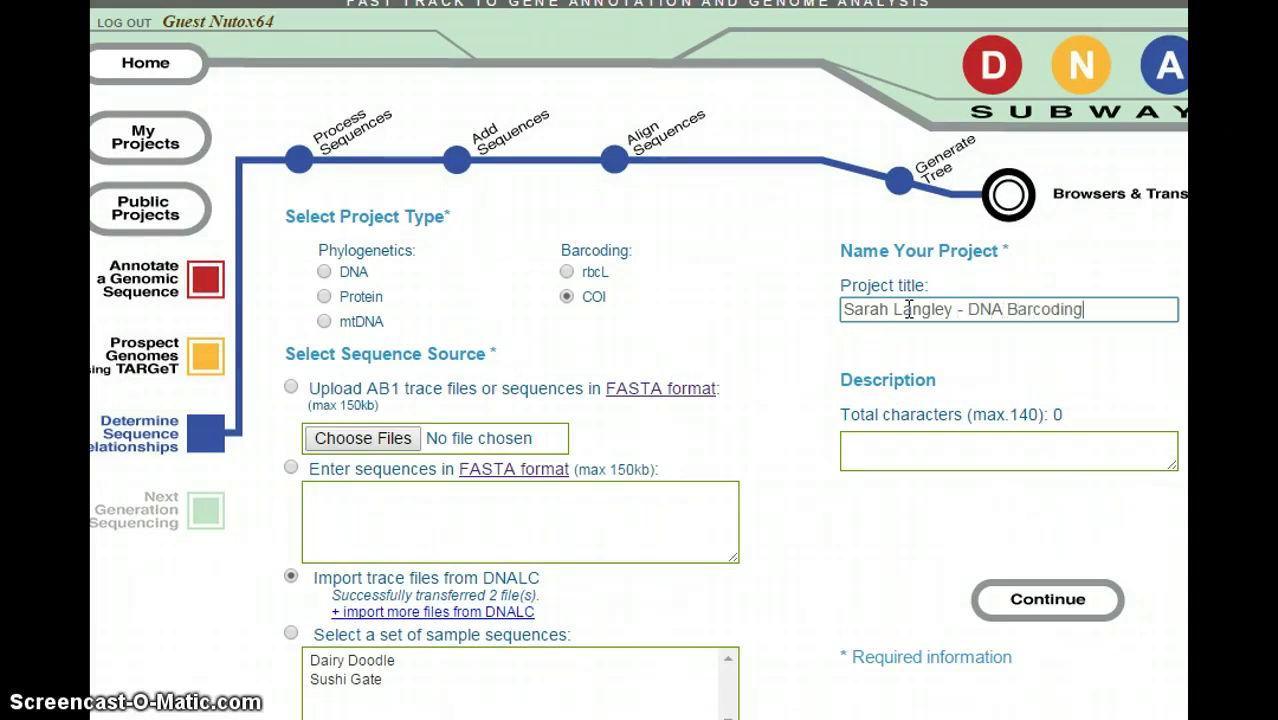
left_click(900, 330)
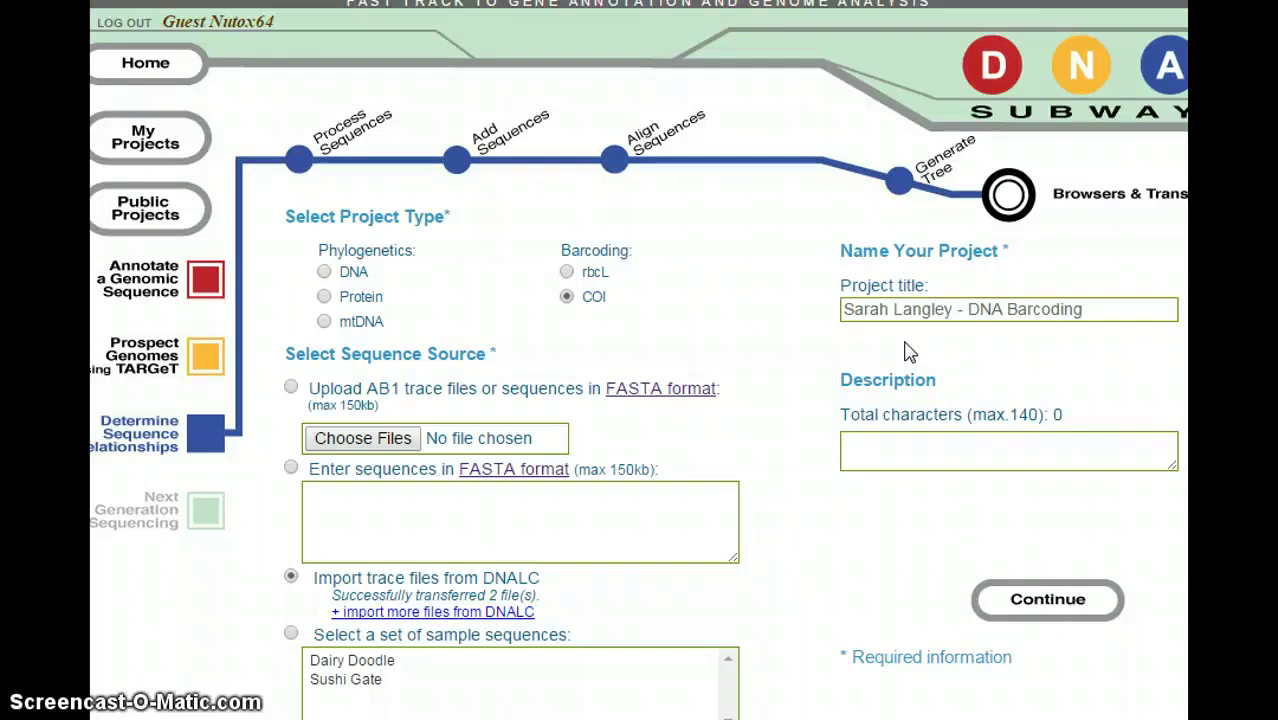
left_click(872, 450)
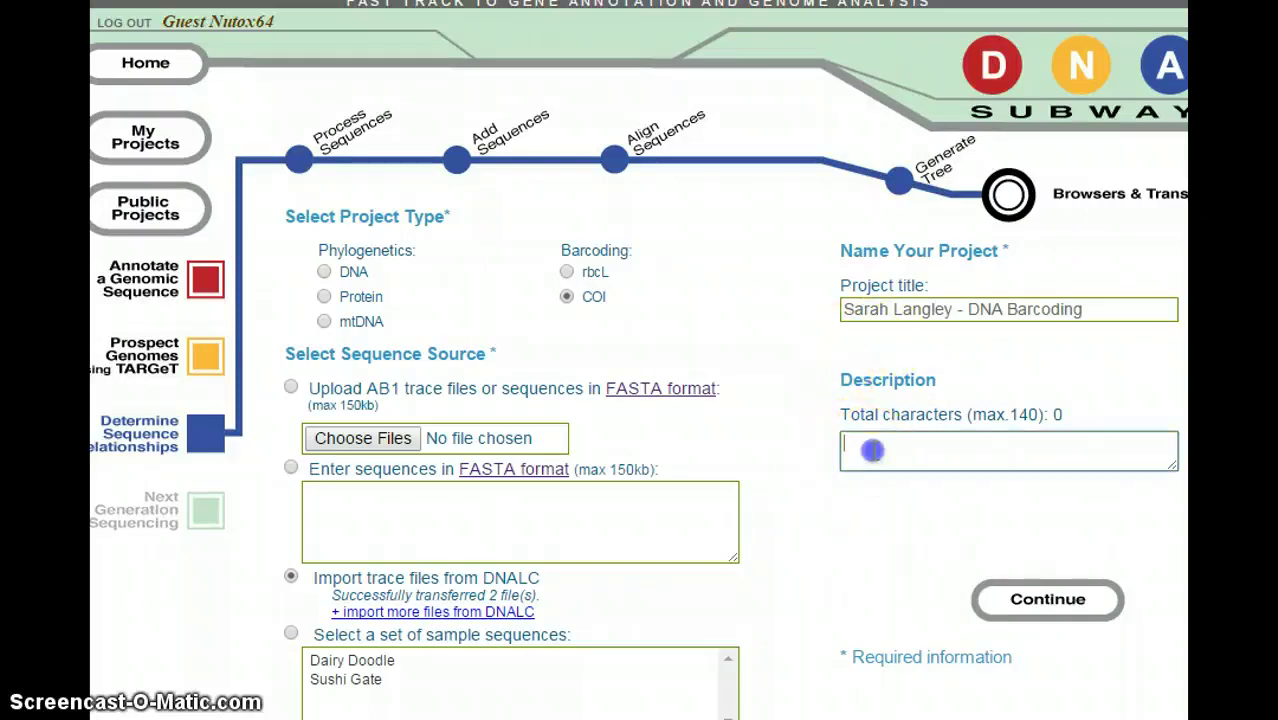
left_click(861, 447)
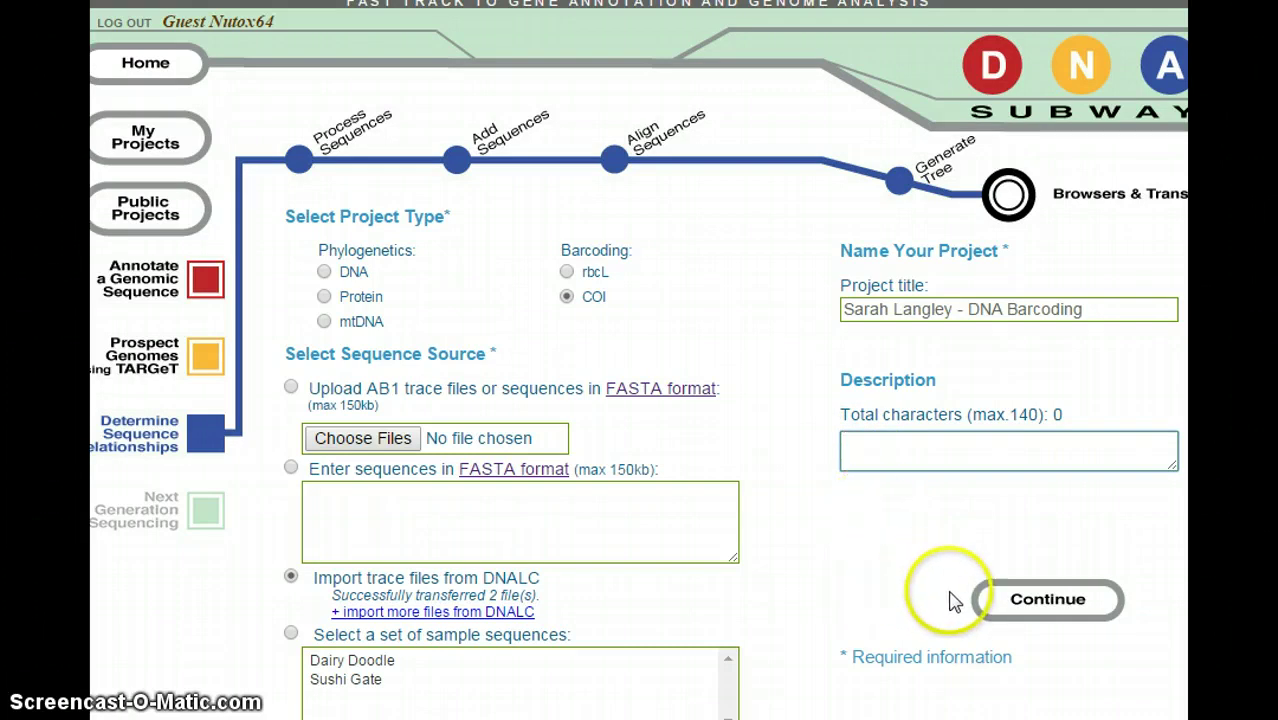
left_click(983, 603)
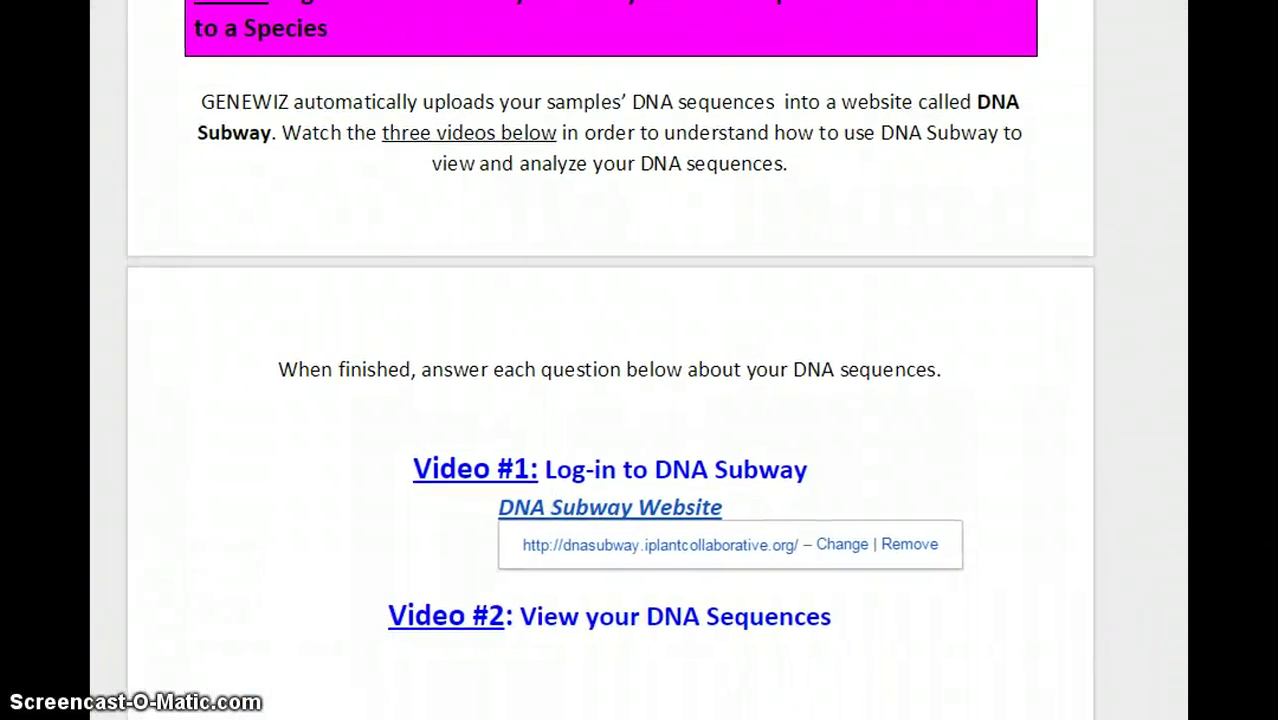
Return to the worksheet and highlight 'Sequences' in the Video #2 heading.
double_click(773, 630)
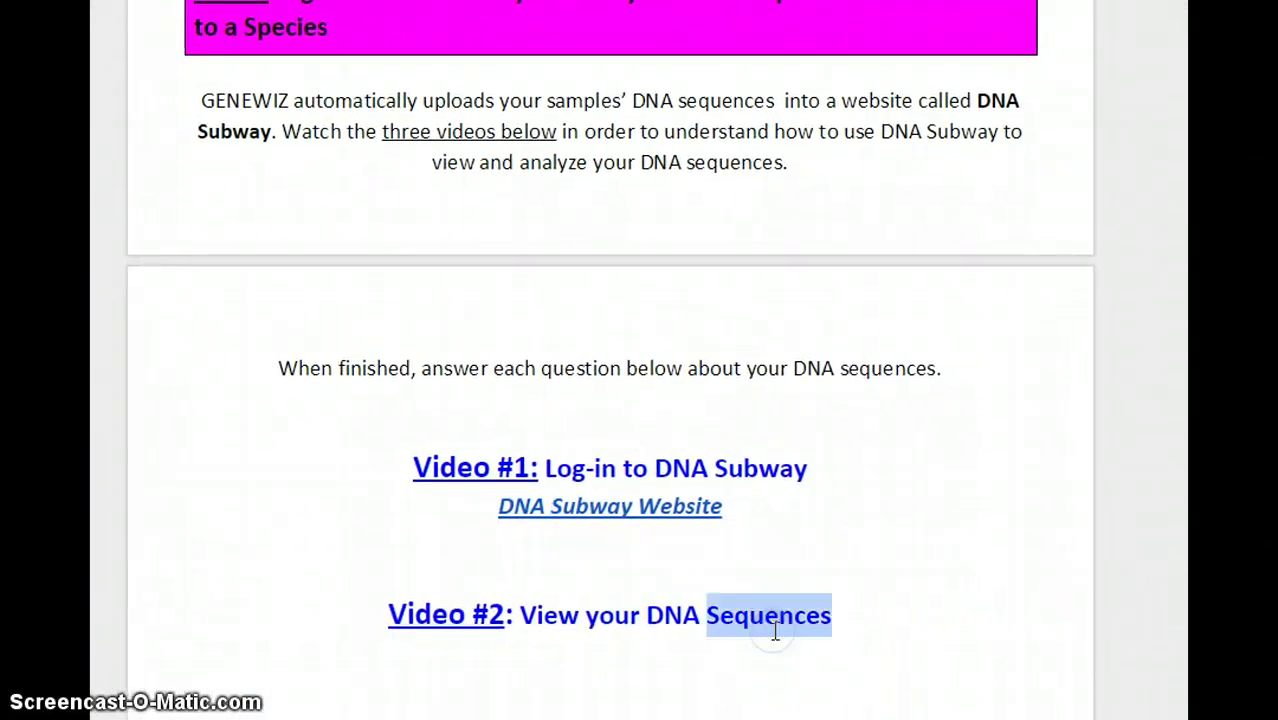